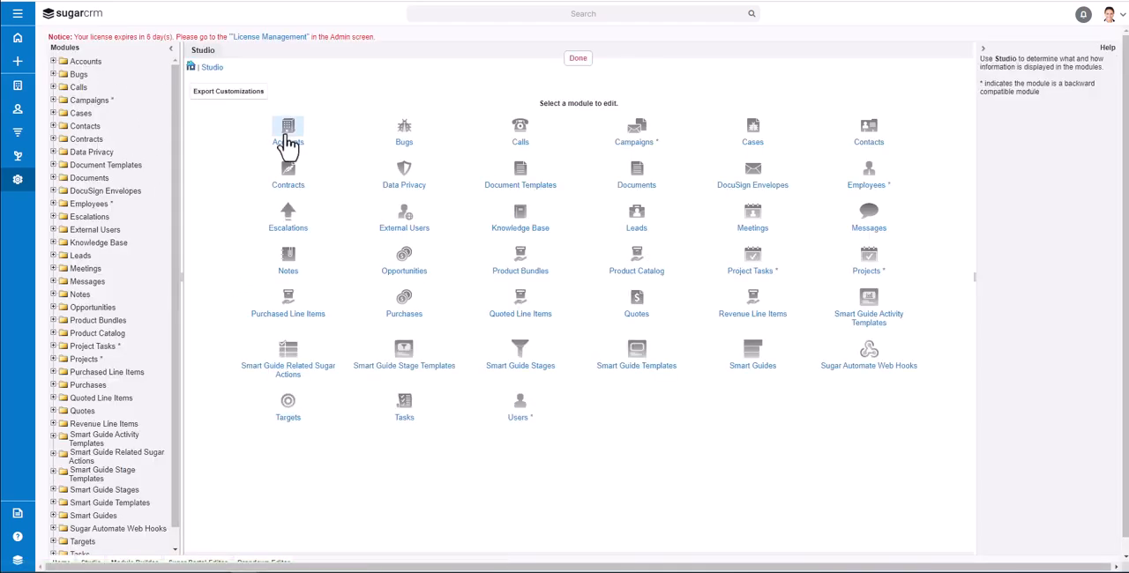
Add a new field to the Accounts module and set its data type to DropDown
left_click(287, 139)
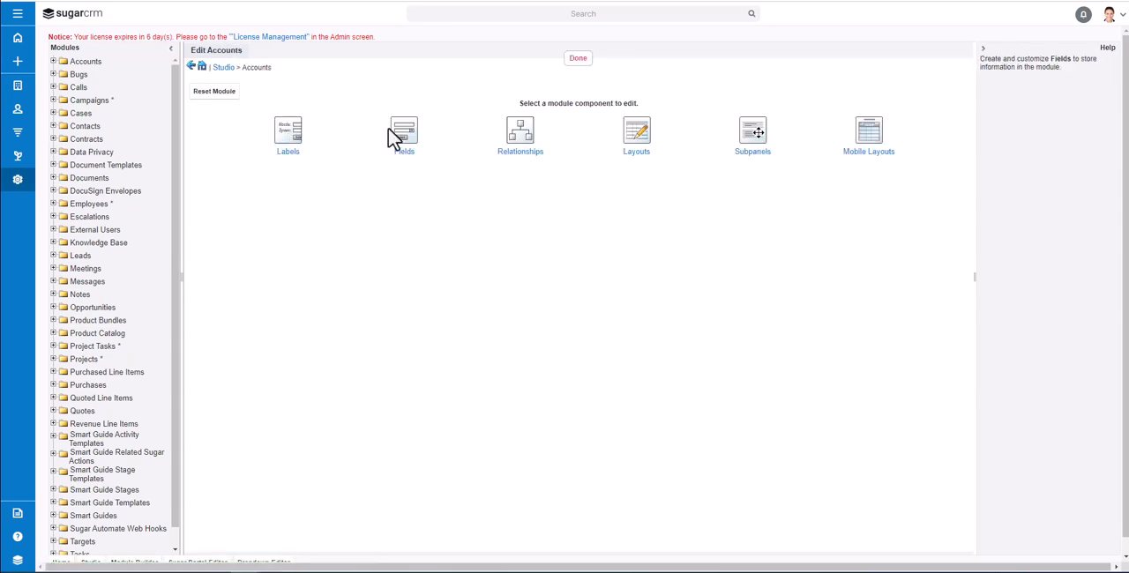
left_click(407, 146)
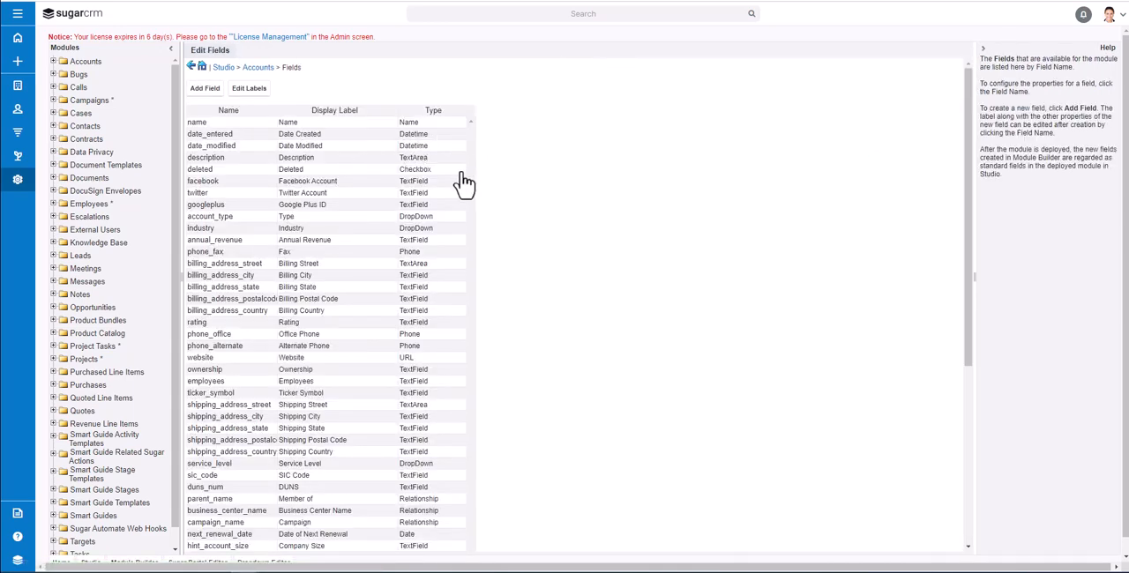
scroll(461, 182, "down", 1)
scroll(461, 187, "down", 5)
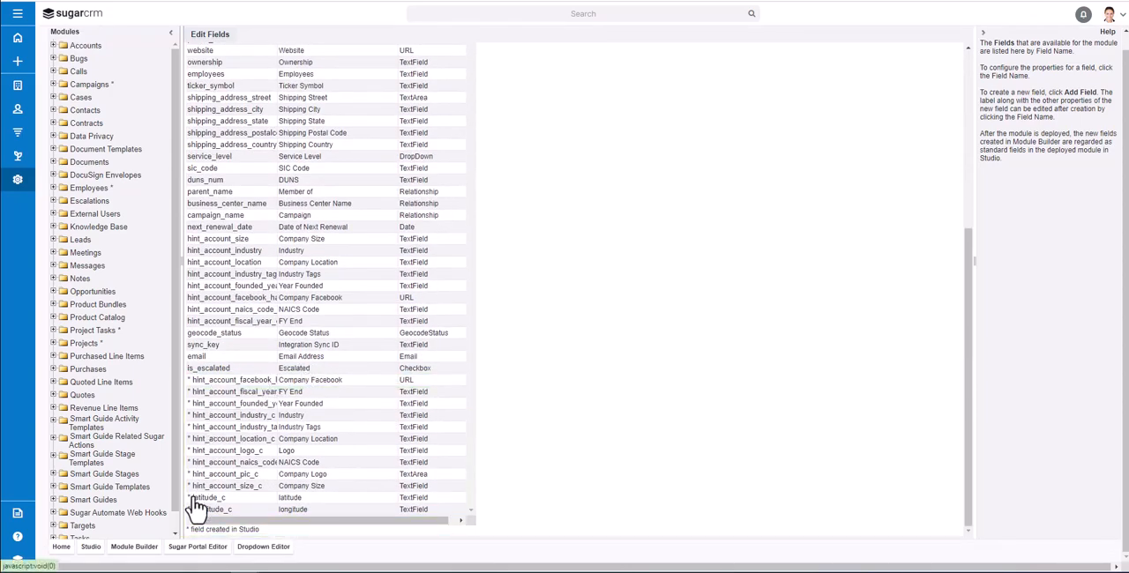
scroll(234, 470, "up", 10)
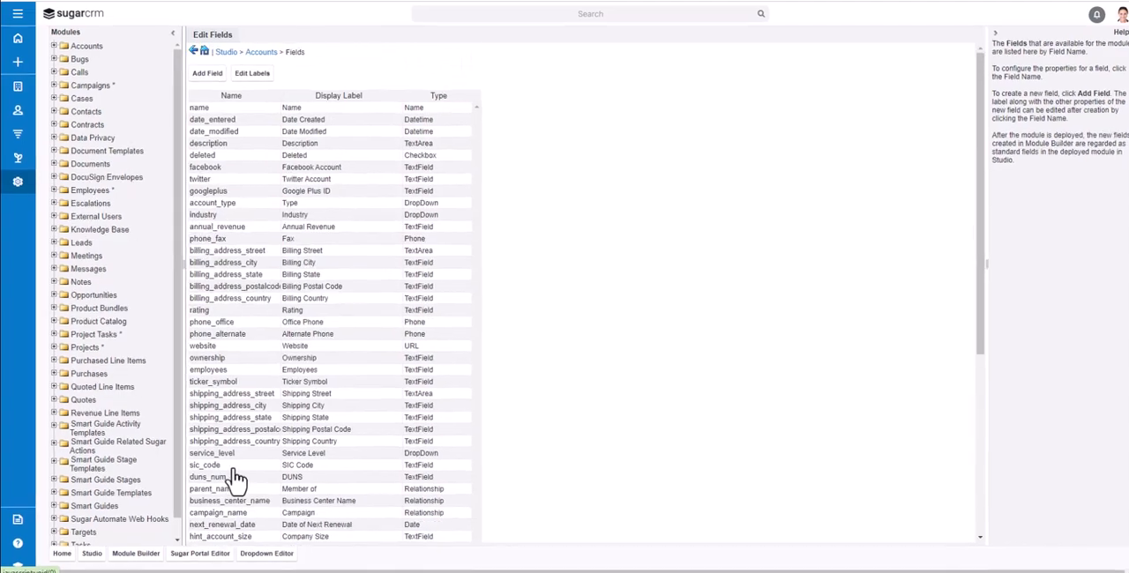
left_click(212, 75)
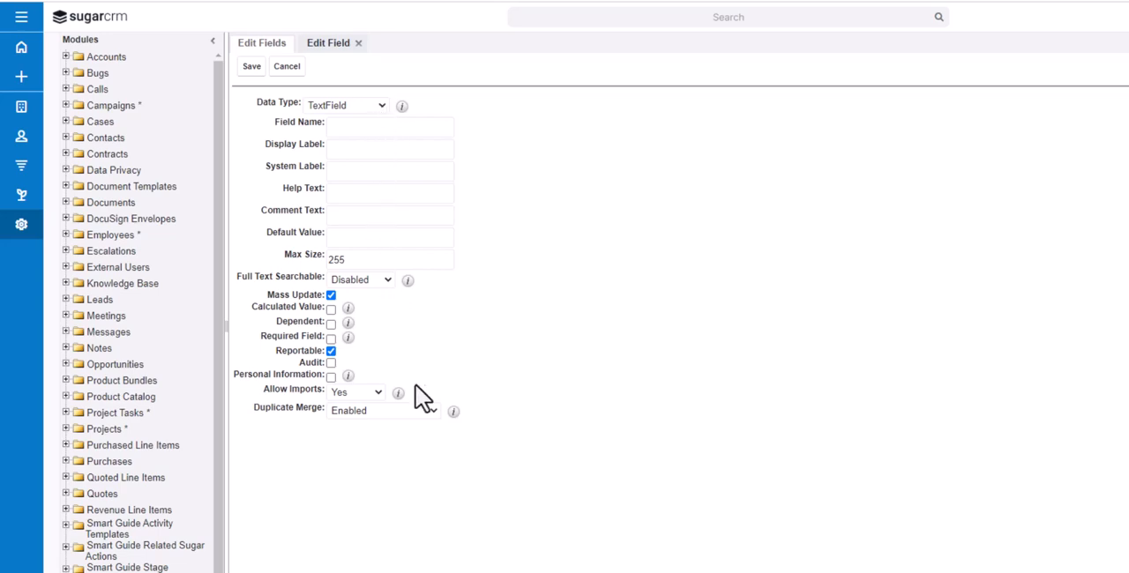
left_click(381, 108)
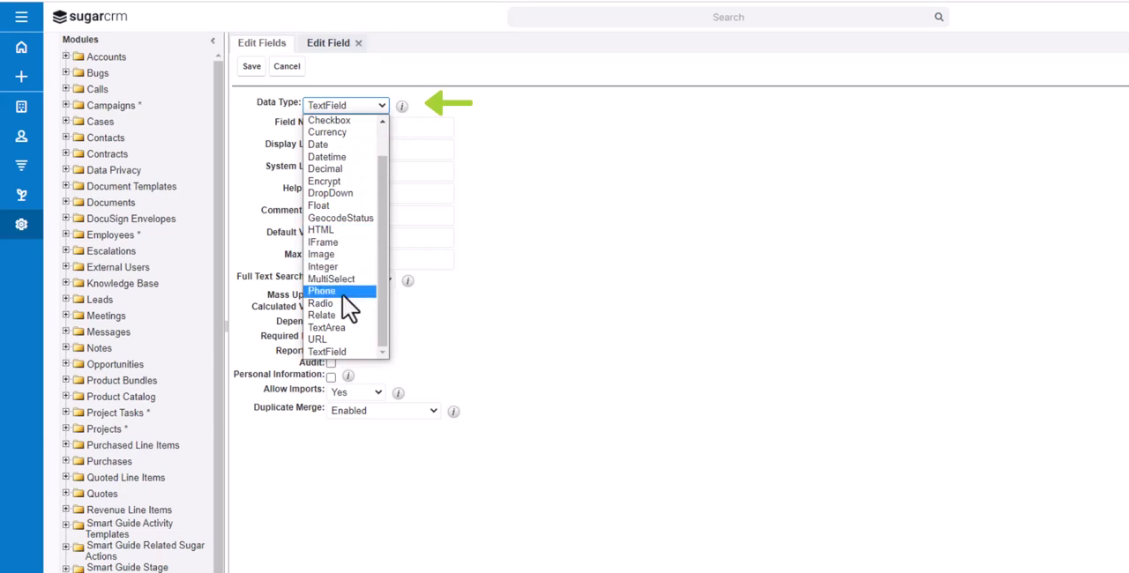
left_click(355, 192)
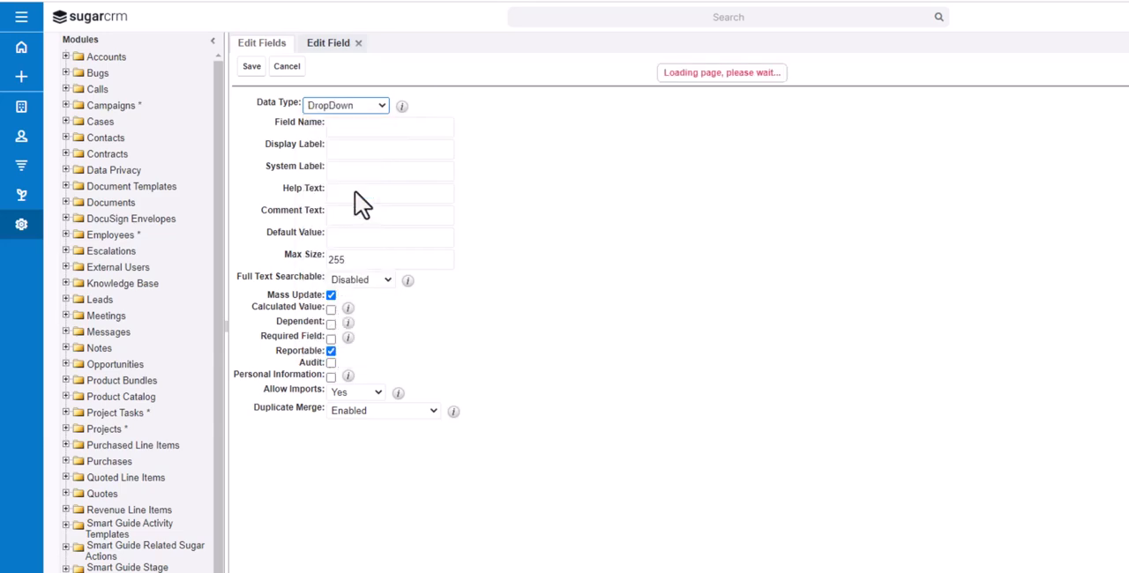
Name the new field account_rating and give it the display label Account Rating
left_click(371, 128)
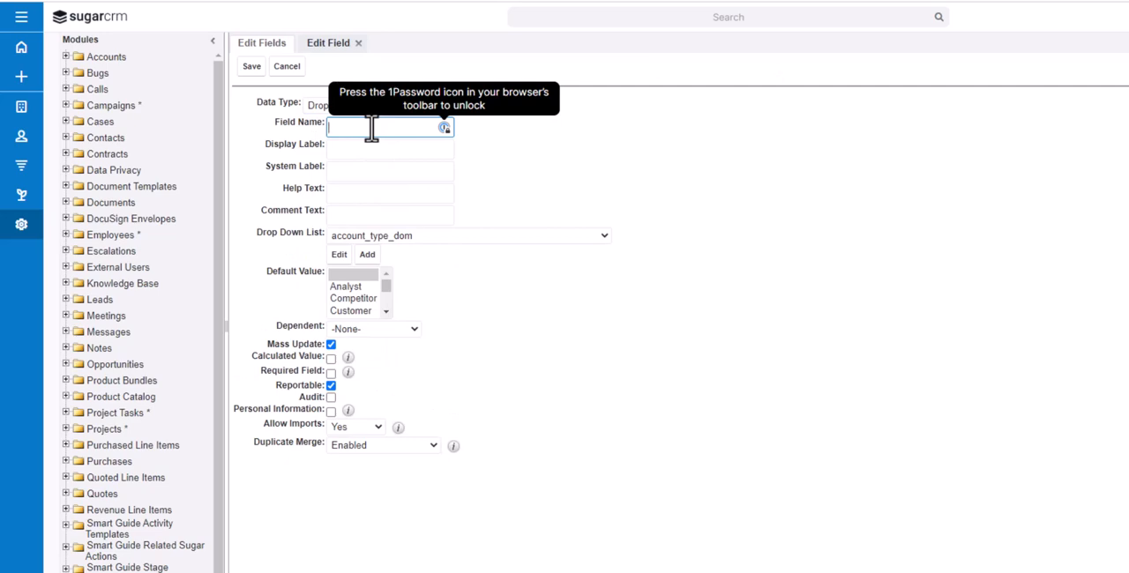
type("Accoun")
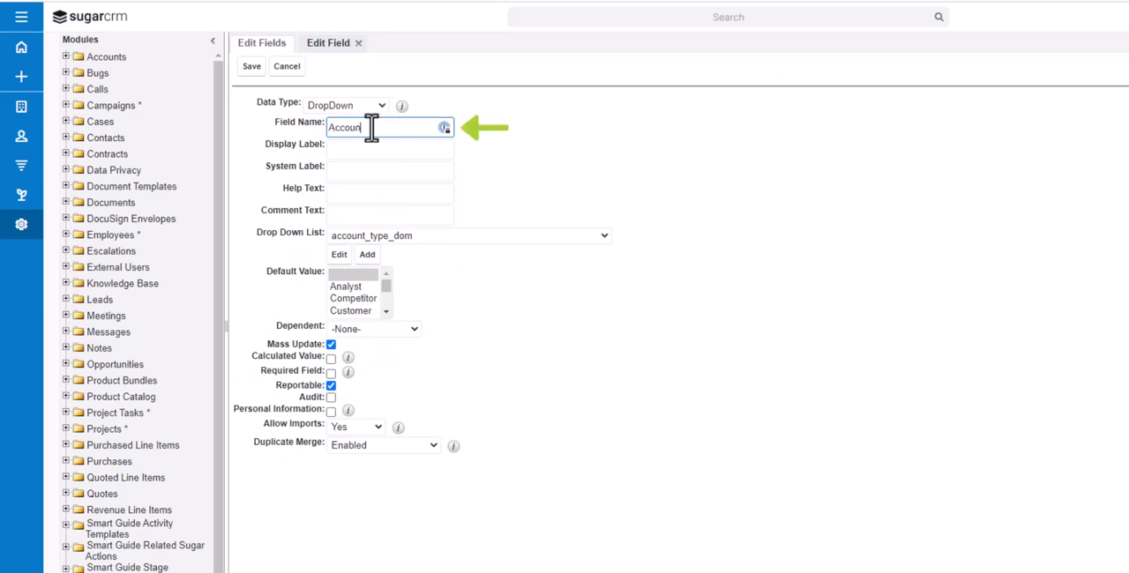
type("t_Rating")
left_click(372, 127)
key("BackSpace")
type("R")
left_click(425, 150)
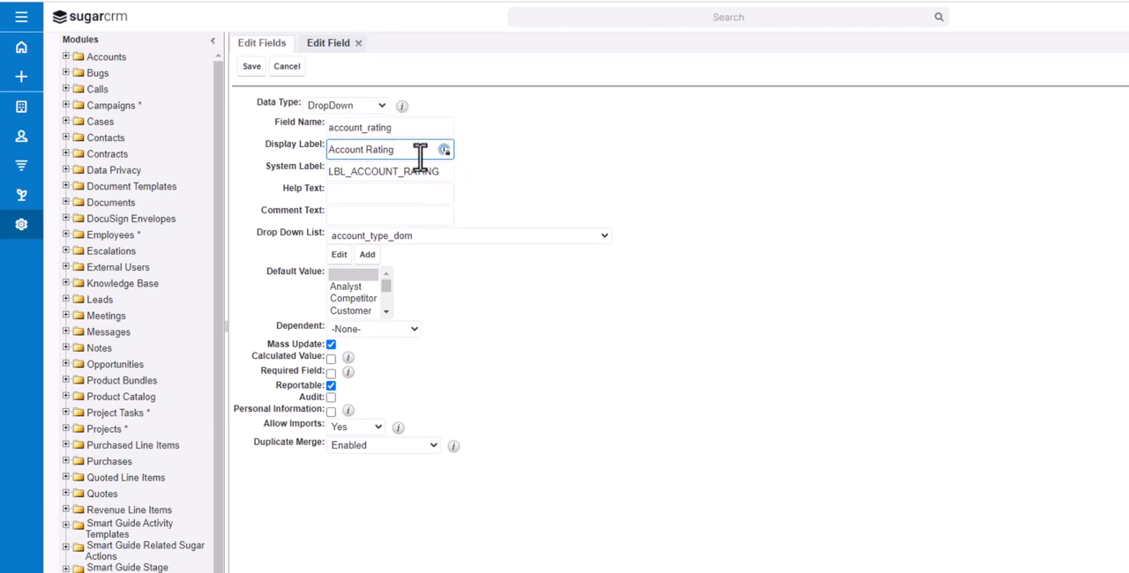
left_click_drag(411, 151, 328, 152)
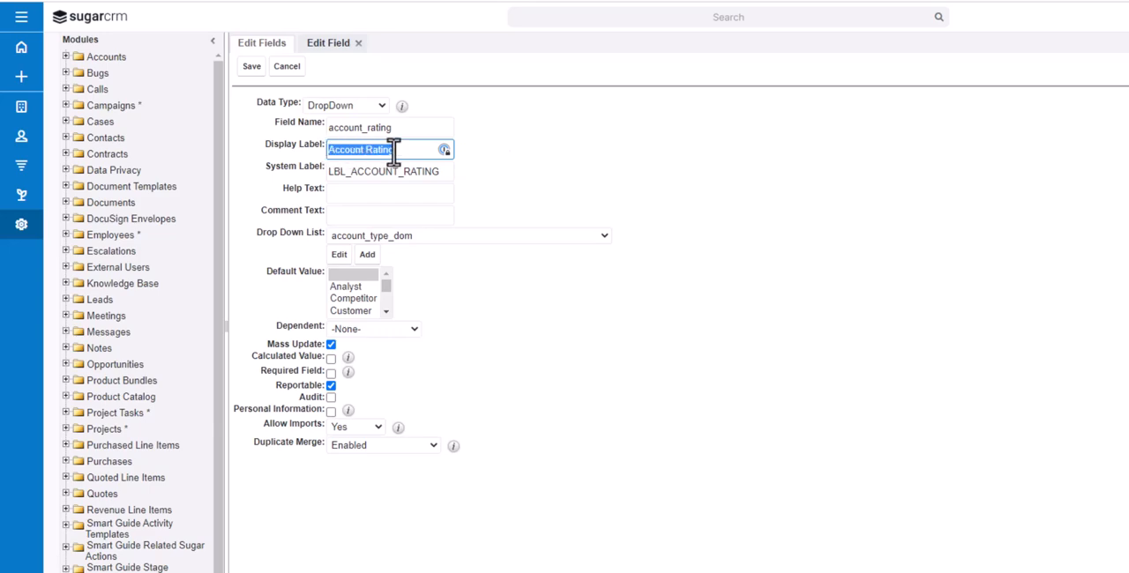
left_click(518, 171)
left_click_drag(441, 171, 318, 173)
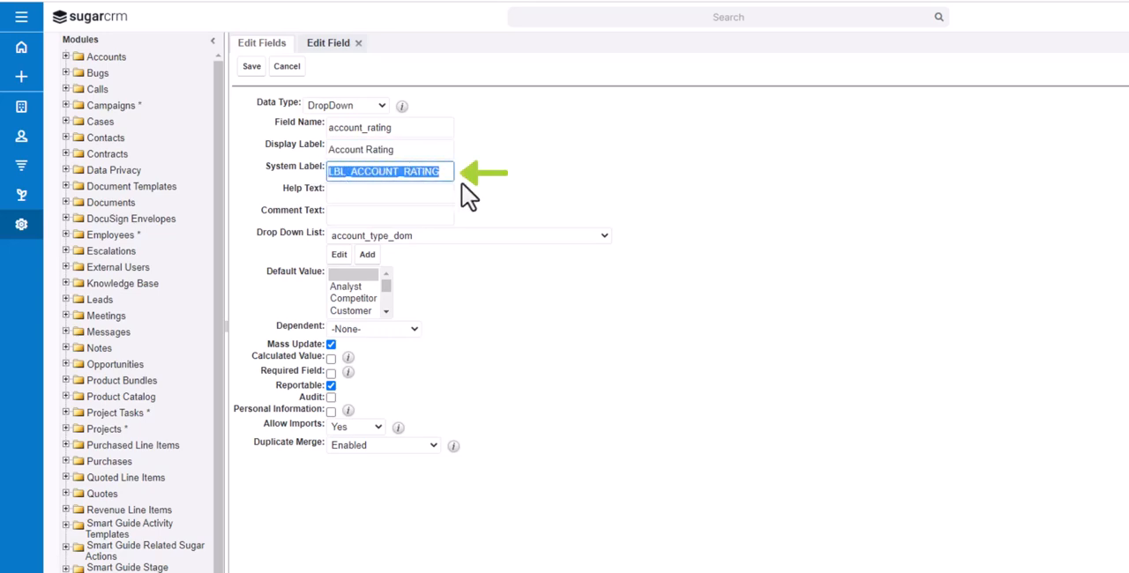
left_click(491, 187)
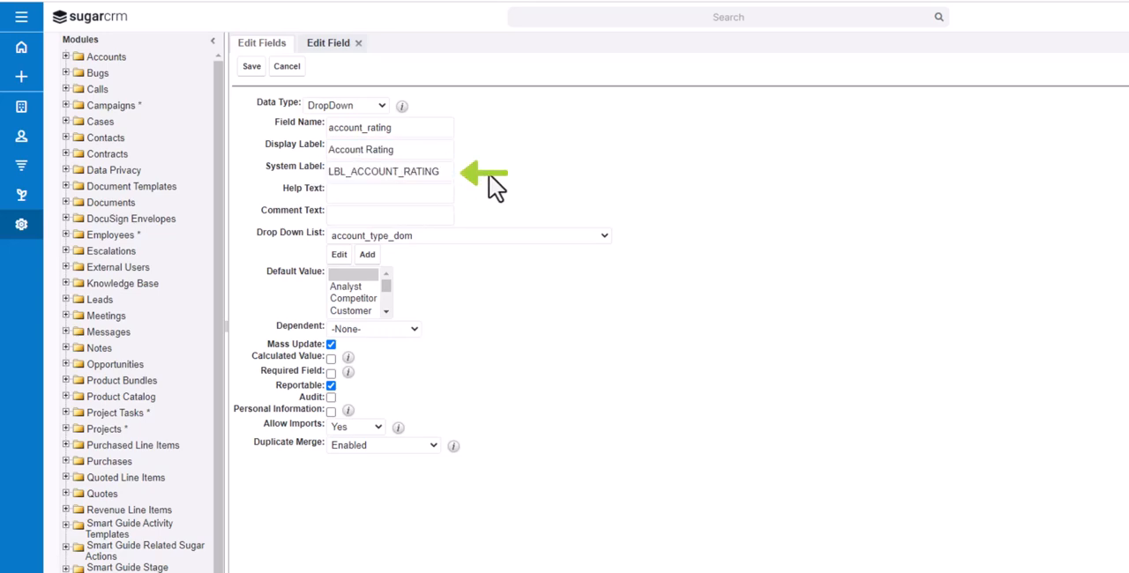
Set the field's help text to "enter the customer rating"
left_click(398, 193)
type("enter ")
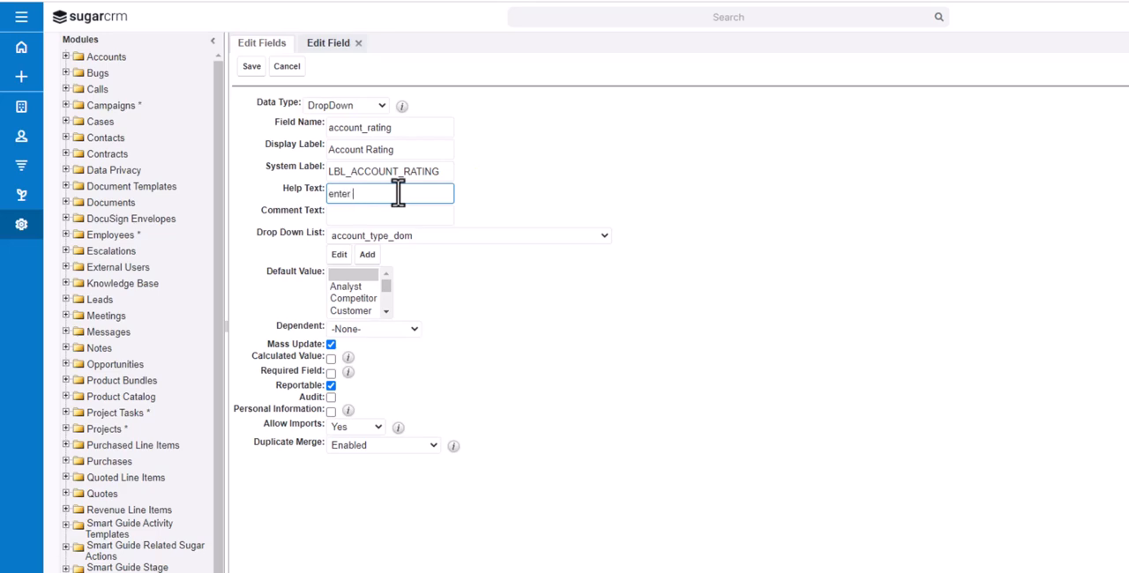
type("the customer rating")
Enter comment text for the field stating which person in Sales requested it
left_click(370, 218)
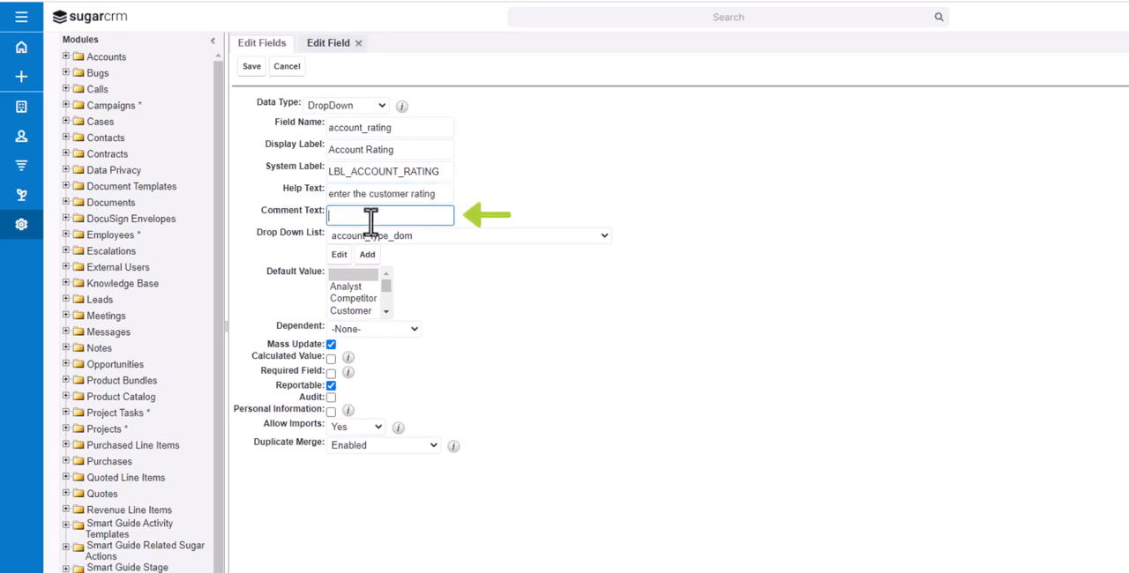
type("requested by Joe")
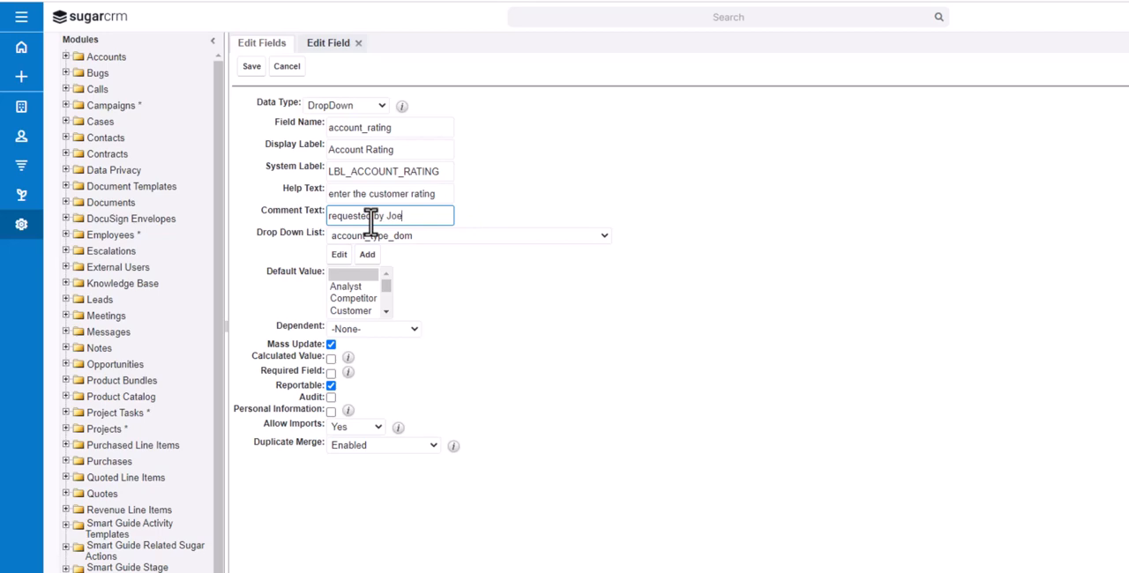
type(" in Sales")
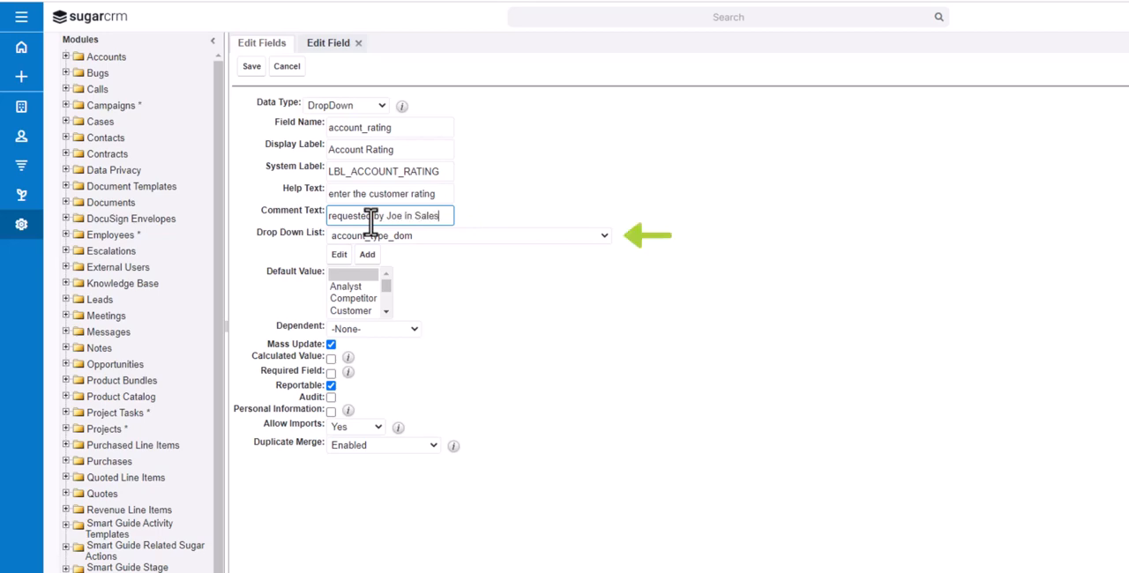
left_click(574, 301)
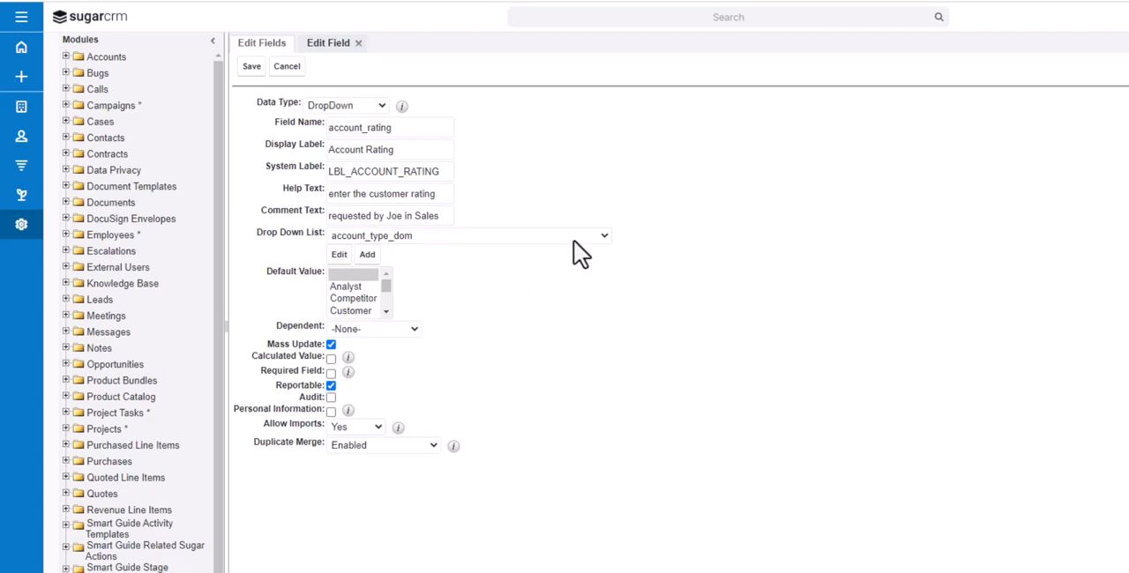
Create a new dropdown list for the field and add the item Gold with display label Gold
left_click(368, 256)
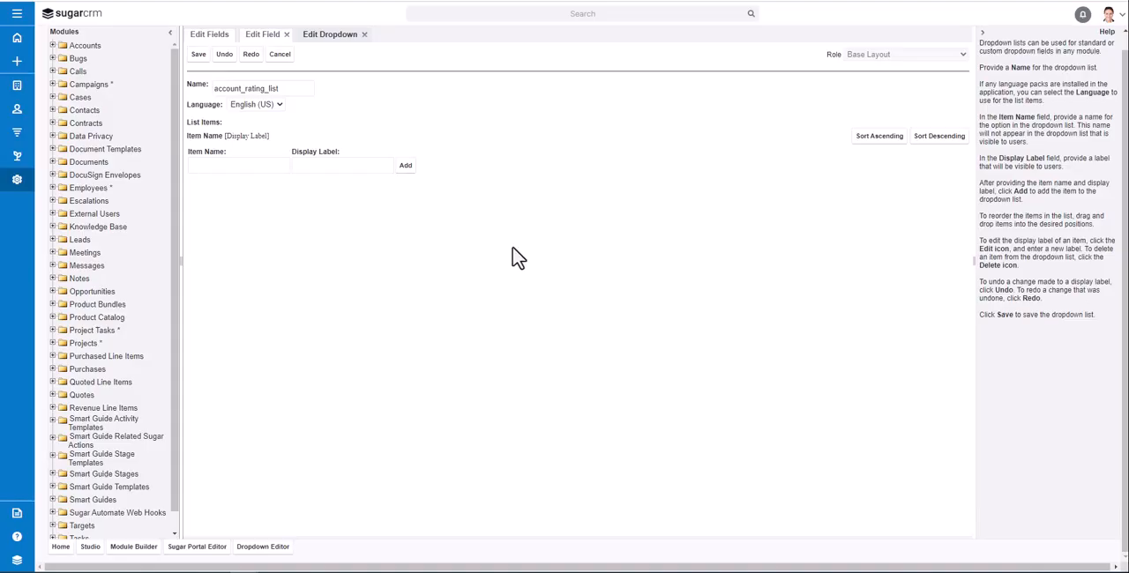
left_click(202, 166)
type("Gold")
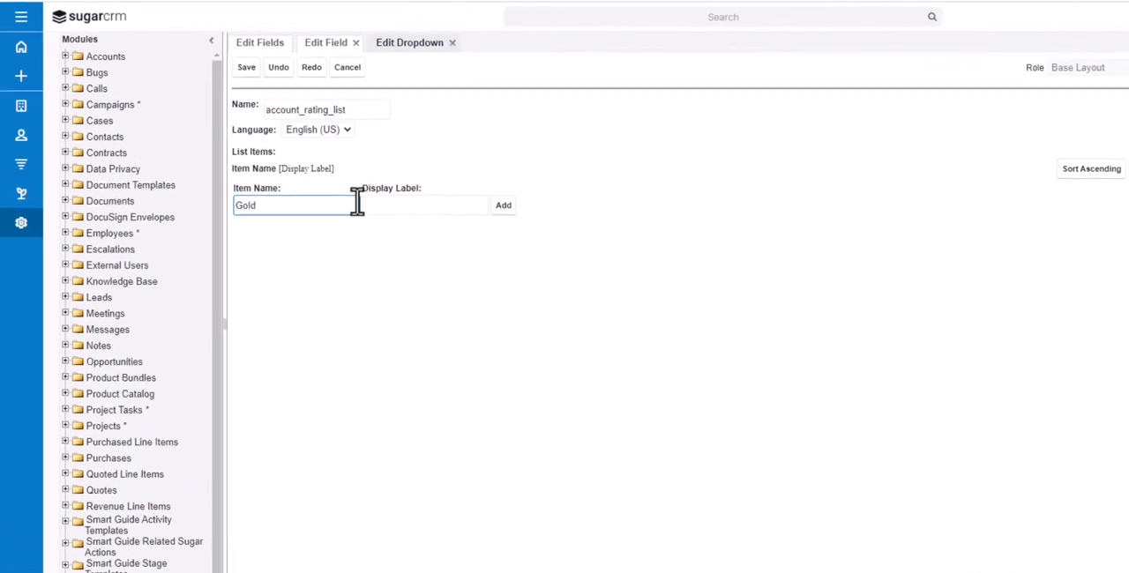
left_click(312, 171)
type("Gold")
left_click(508, 208)
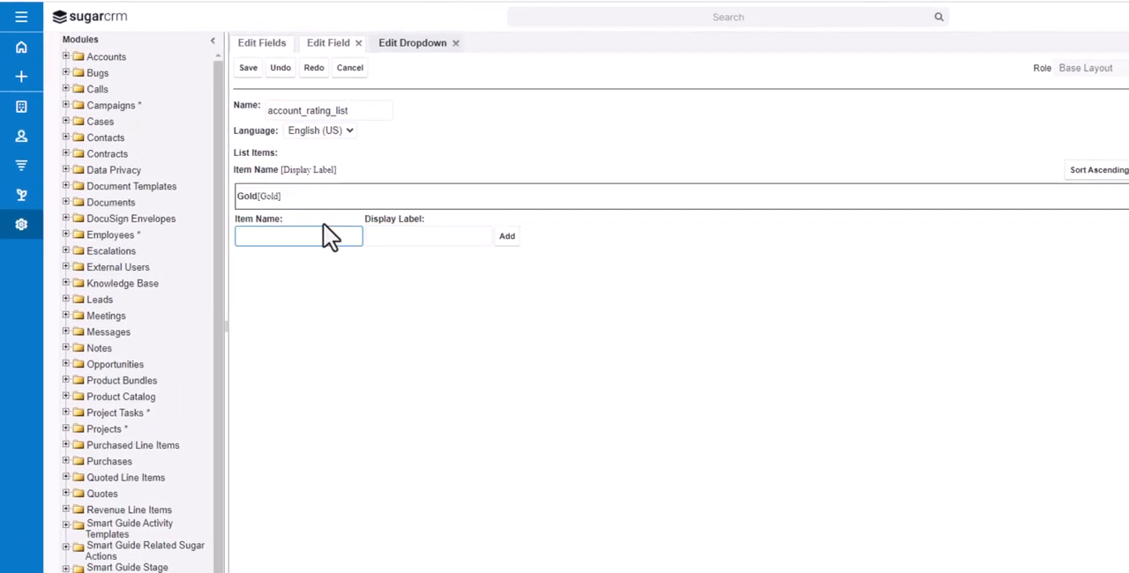
Add the items Silver and Bronze to the dropdown list with matching display labels
type("Silver")
left_click(396, 234)
type("Silver")
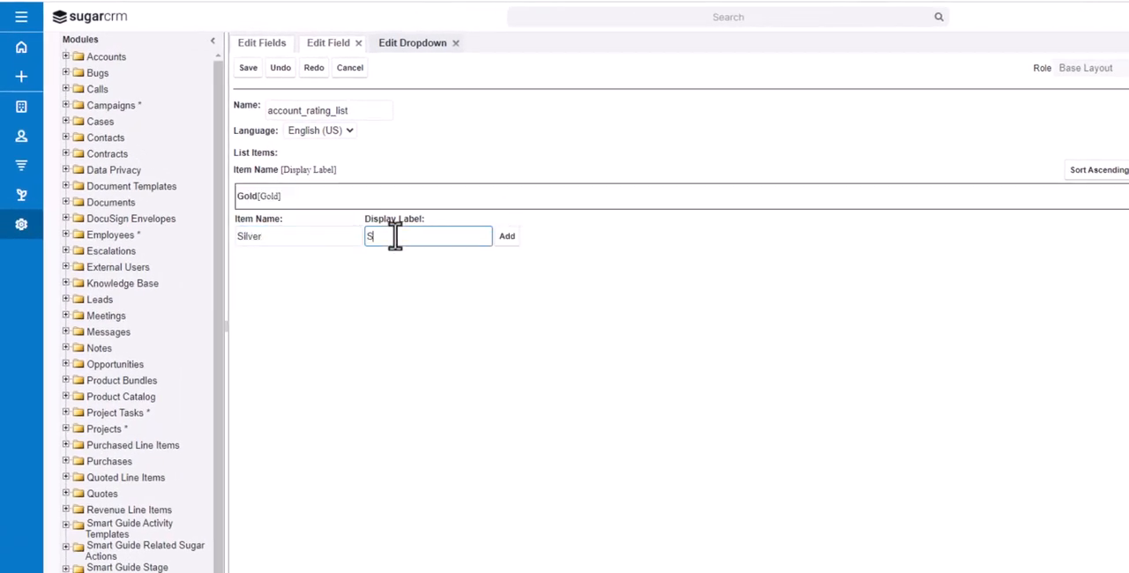
left_click(509, 238)
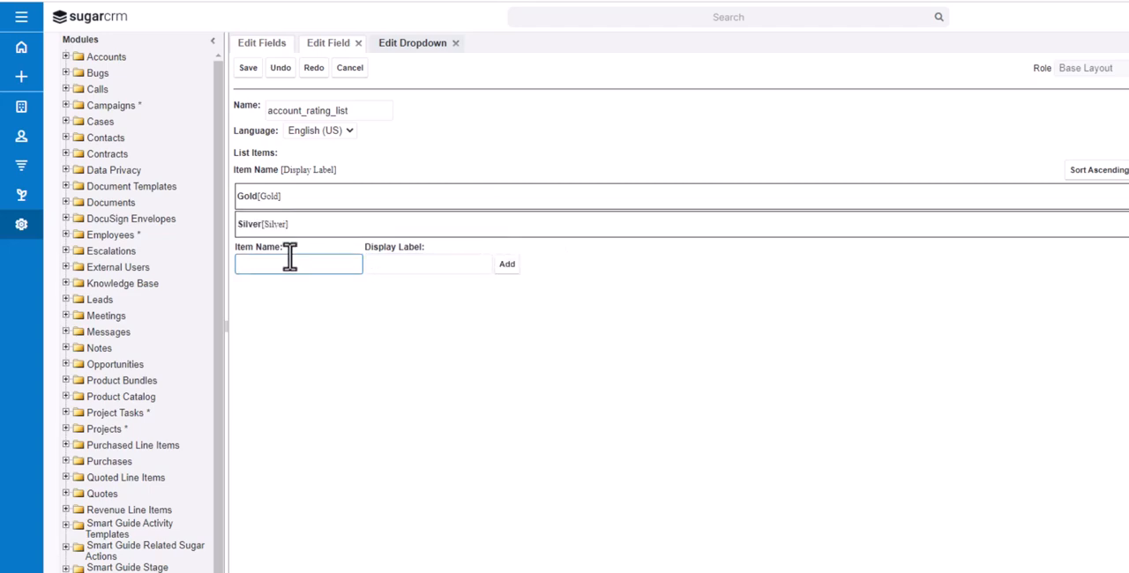
type("Bronze")
left_click(379, 269)
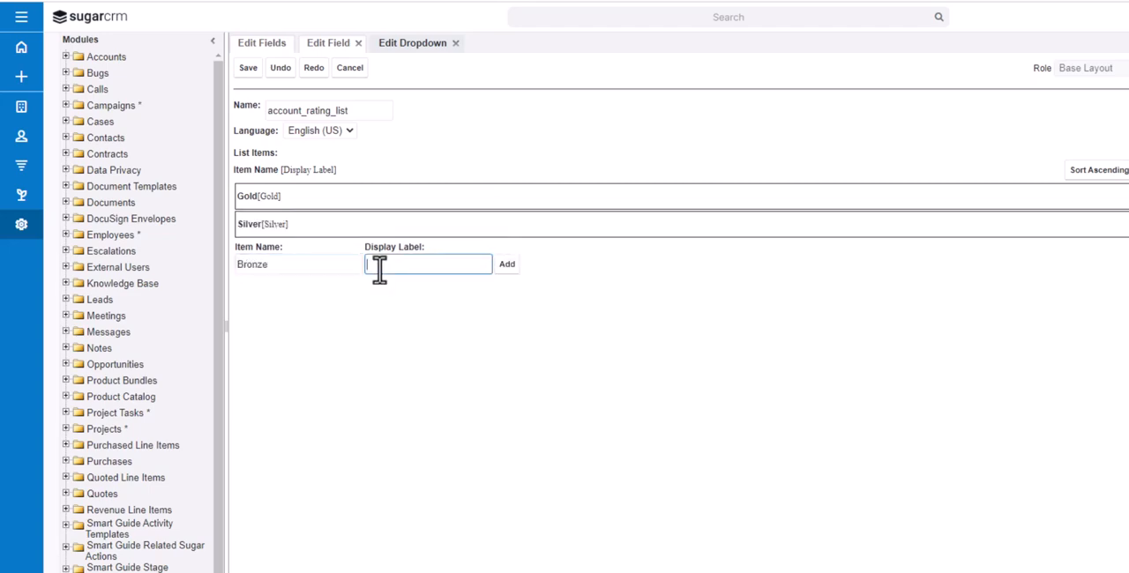
type("Bronze")
left_click(508, 266)
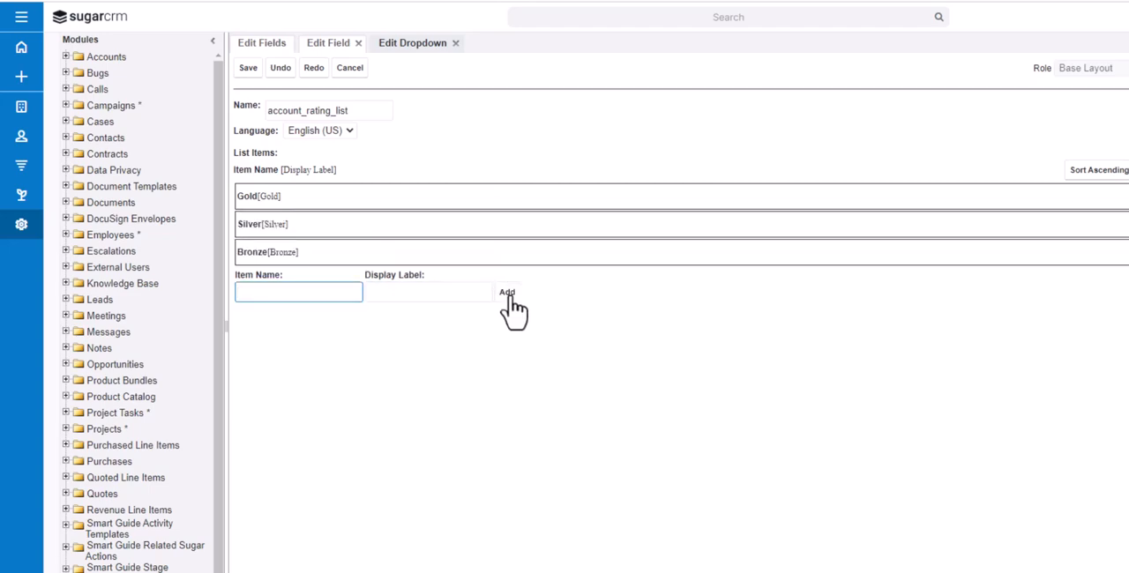
Add a blank item at the head of the dropdown list, above Gold, and save the list
left_click(508, 292)
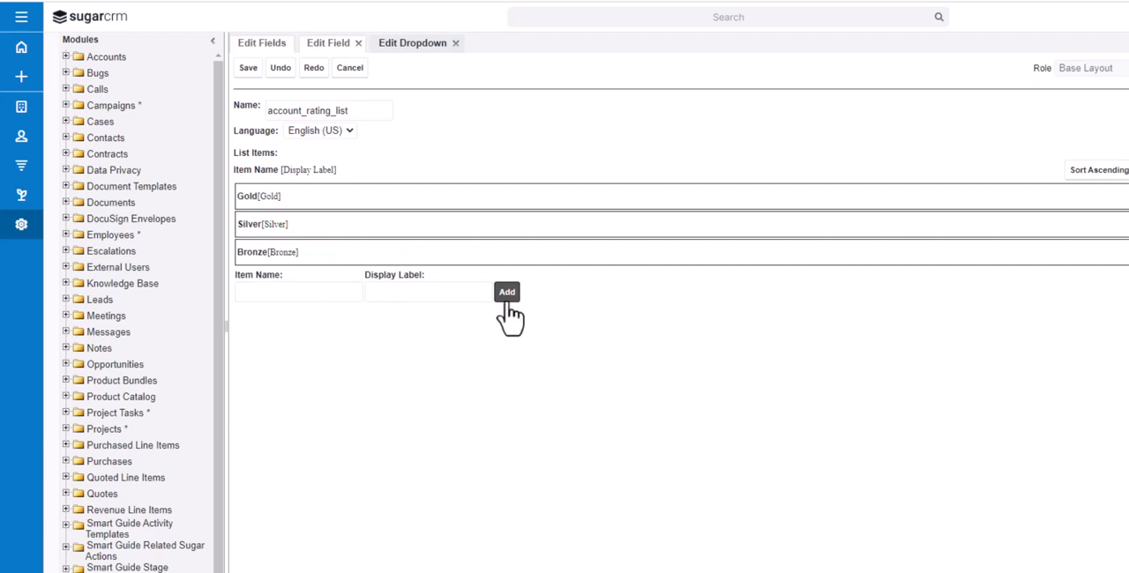
left_click_drag(292, 277, 294, 195)
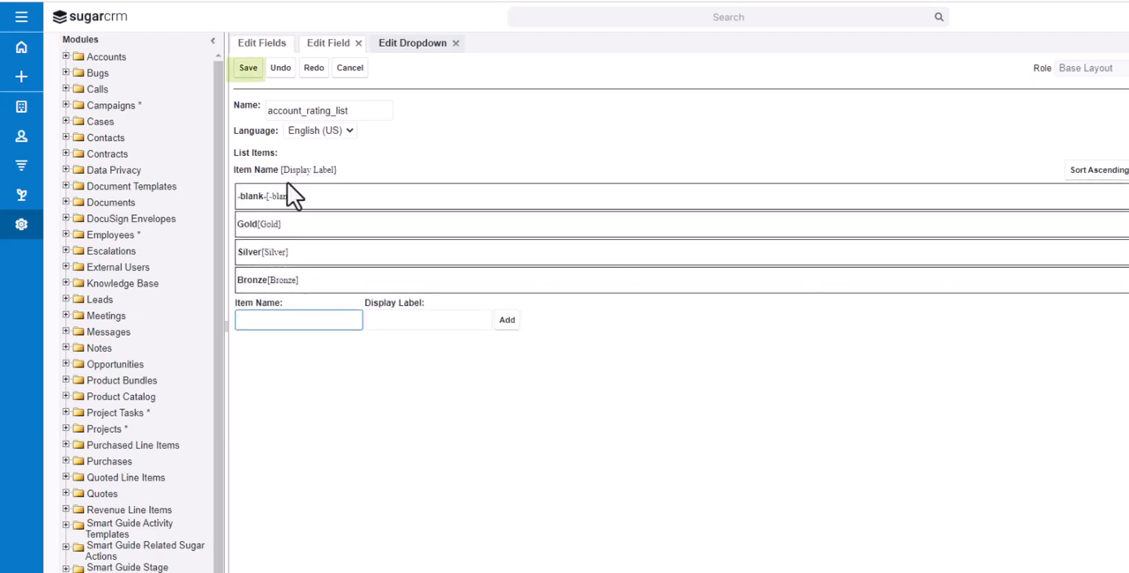
left_click(248, 68)
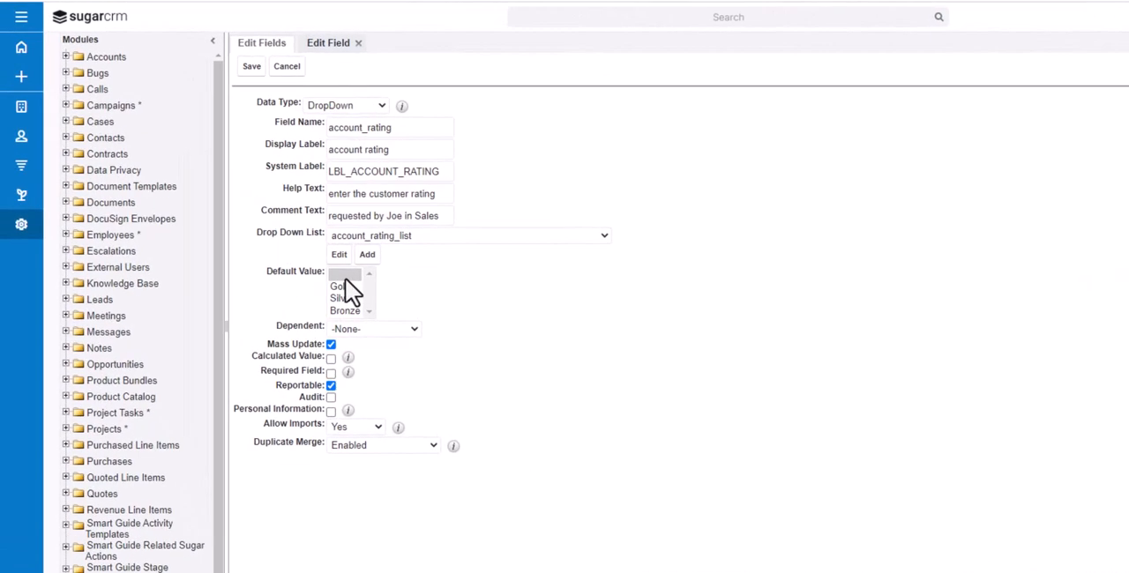
Keep the default value blank and Dependent at -None-, and mark the field as required and audited
left_click(345, 277)
left_click(418, 331)
left_click(418, 332)
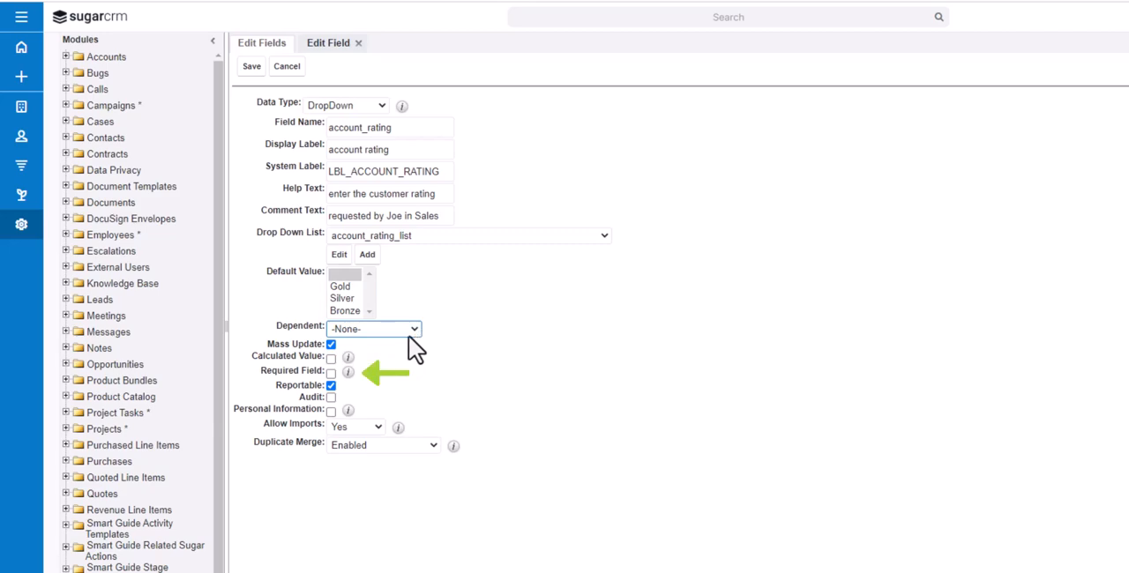
left_click(329, 376)
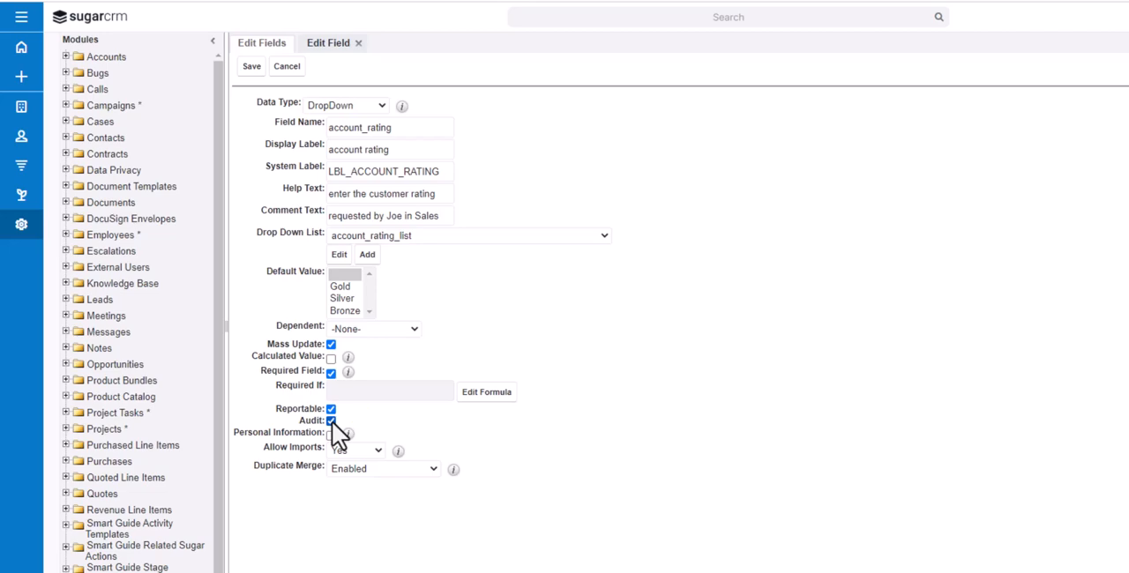
Keep Allow Imports at Yes and Duplicate Merge at Enabled, and save the account rating field
left_click(377, 452)
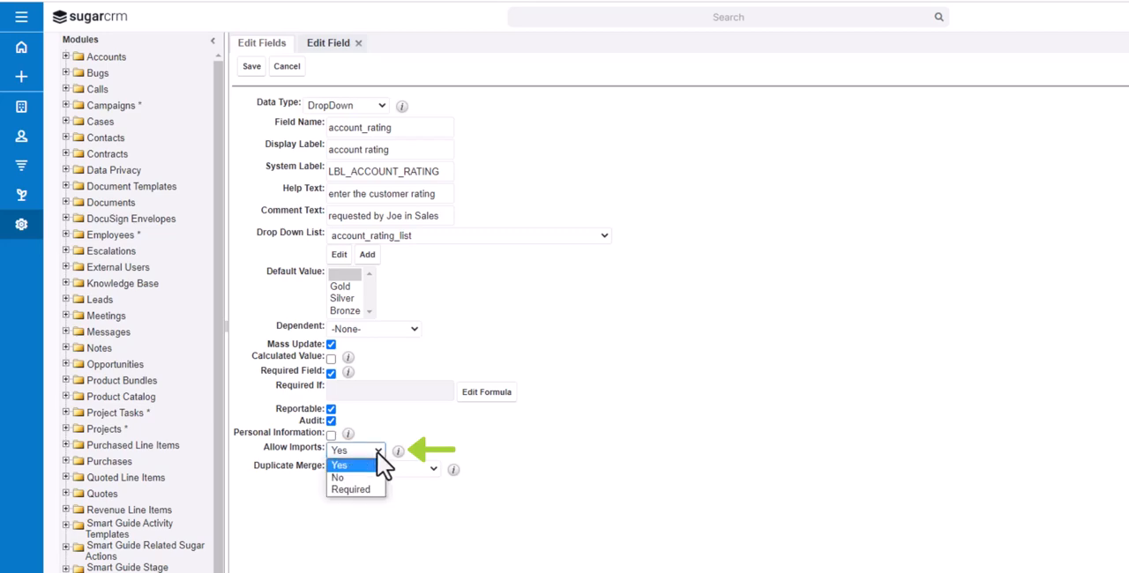
left_click(376, 452)
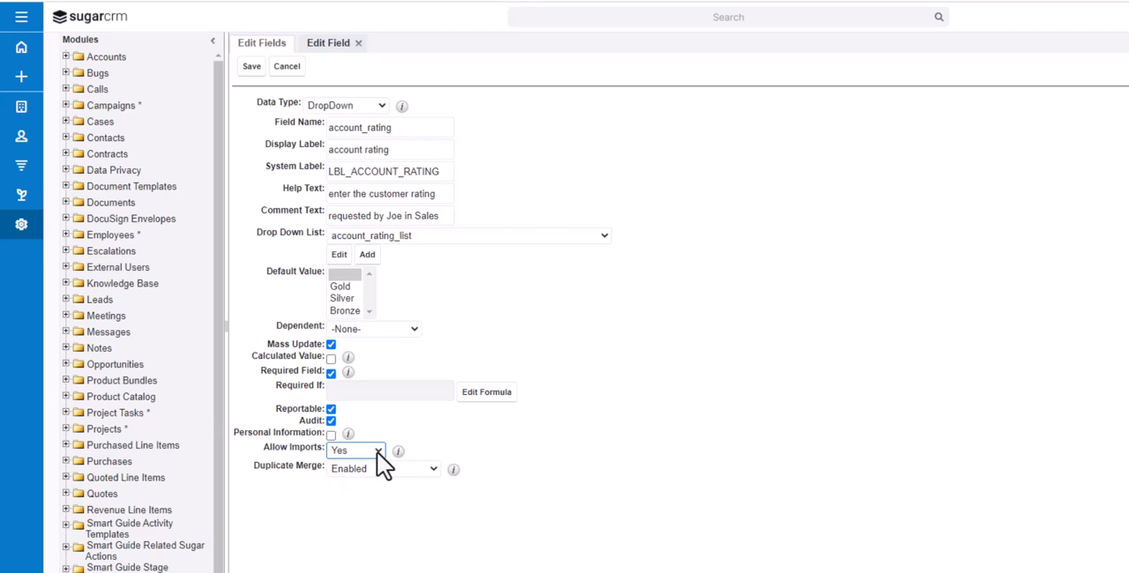
left_click(432, 476)
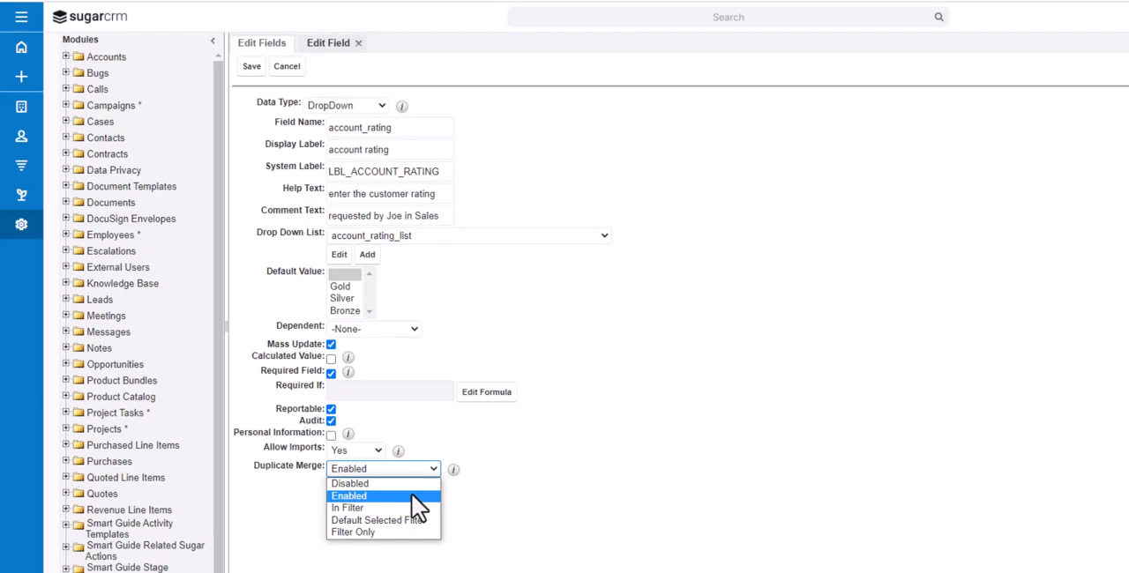
left_click(411, 494)
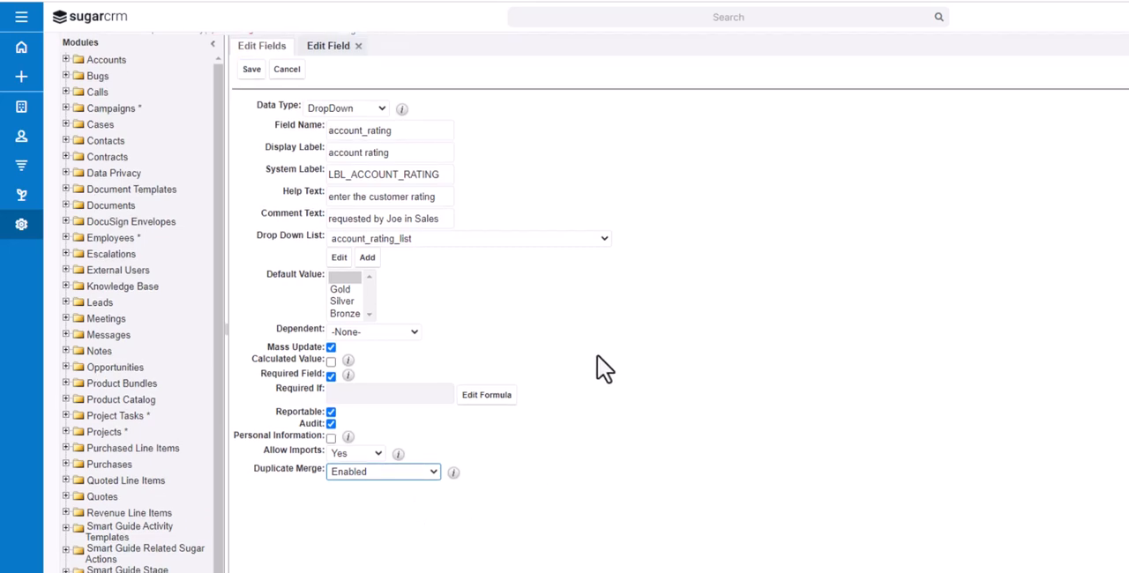
left_click(253, 88)
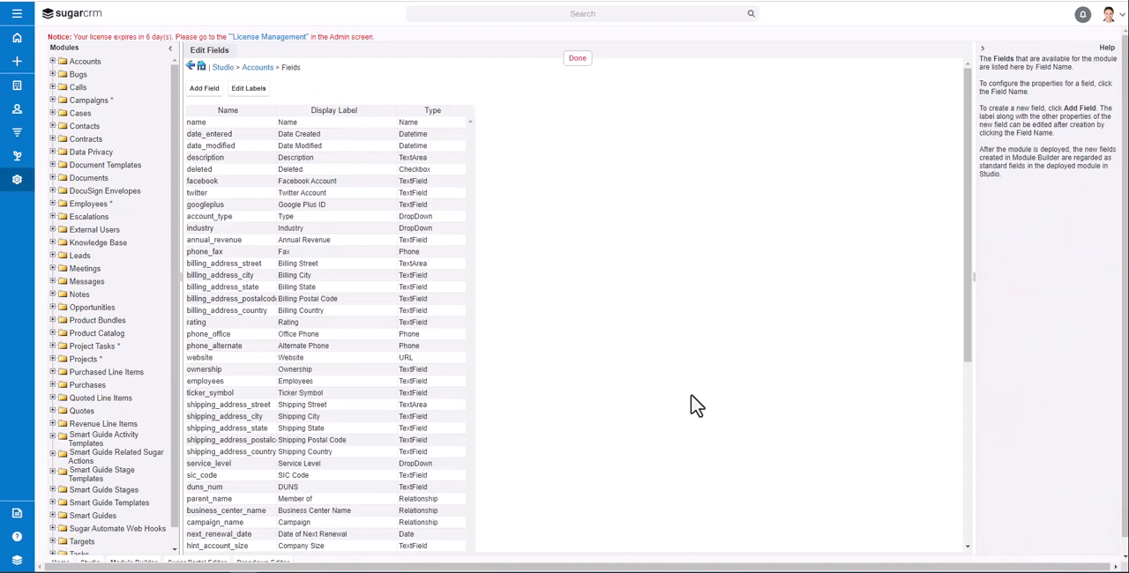
scroll(391, 403, "down", 10)
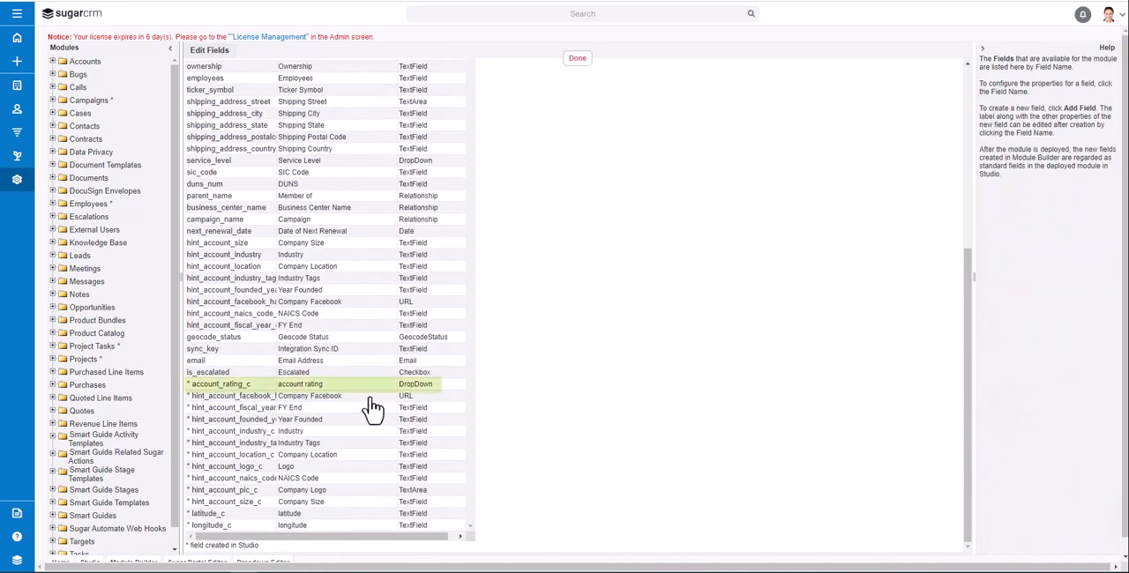